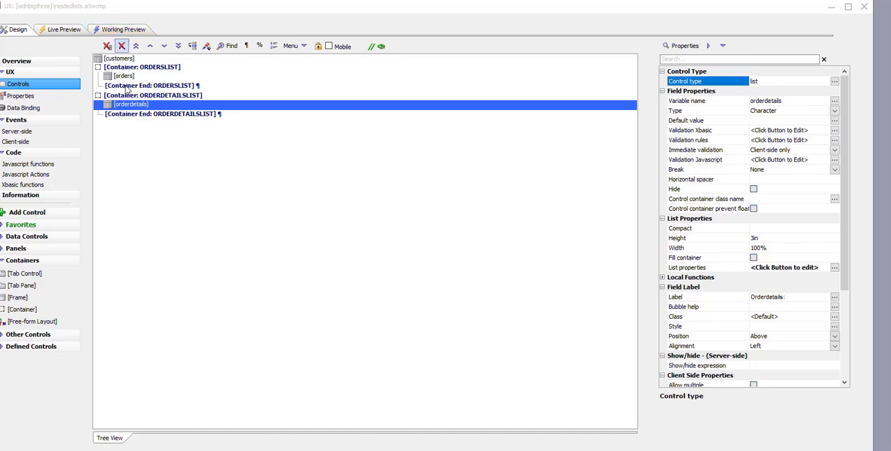
# Run the nestedlists component in the working preview and expand the orders of Alfreds Futterkiste, then the second order's details
pyautogui.click(130, 33)
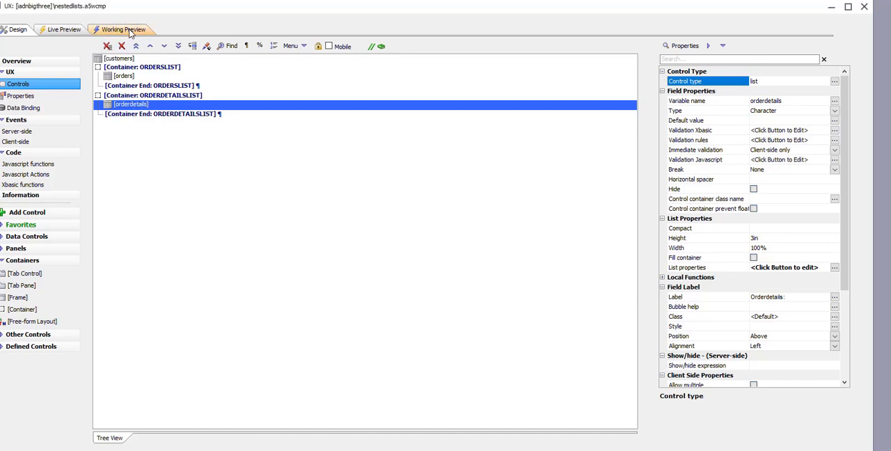
pyautogui.click(129, 31)
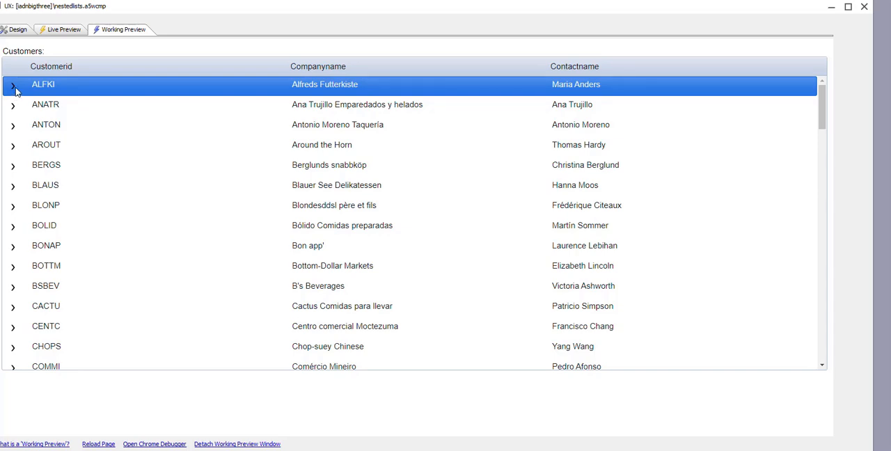
pyautogui.click(16, 90)
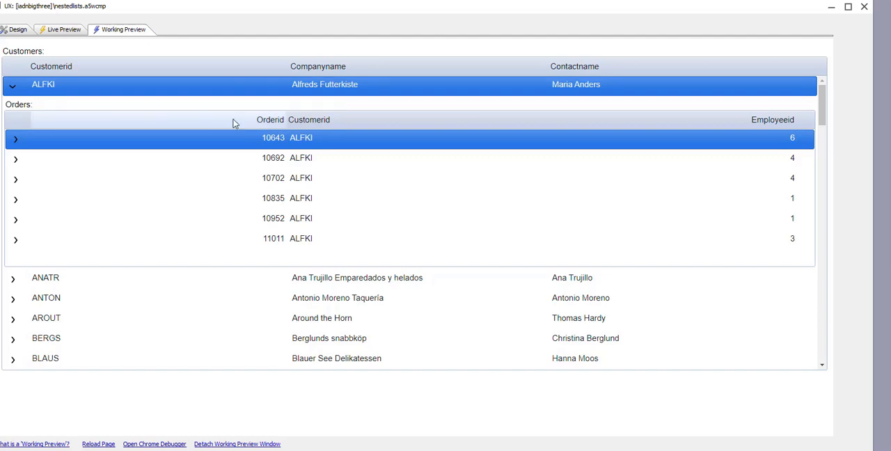
pyautogui.click(16, 160)
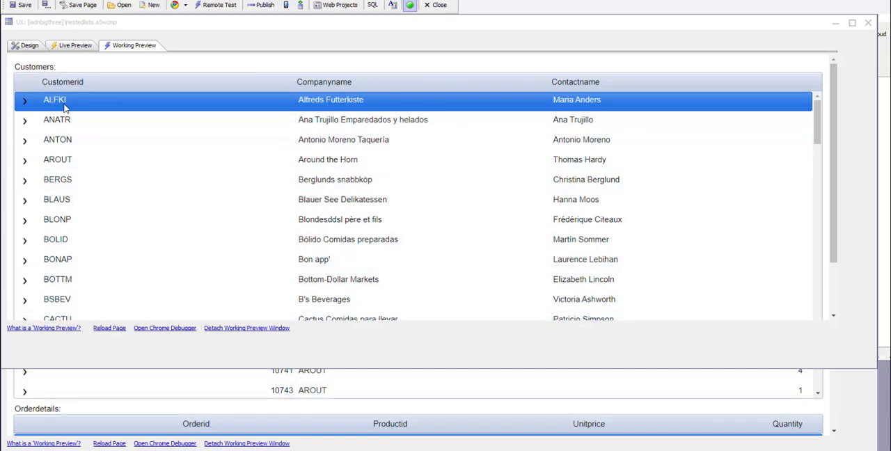
# Expand the orders of Around the Horn, show the details of an order for employee 3, and select its two detail rows in turn
pyautogui.click(63, 159)
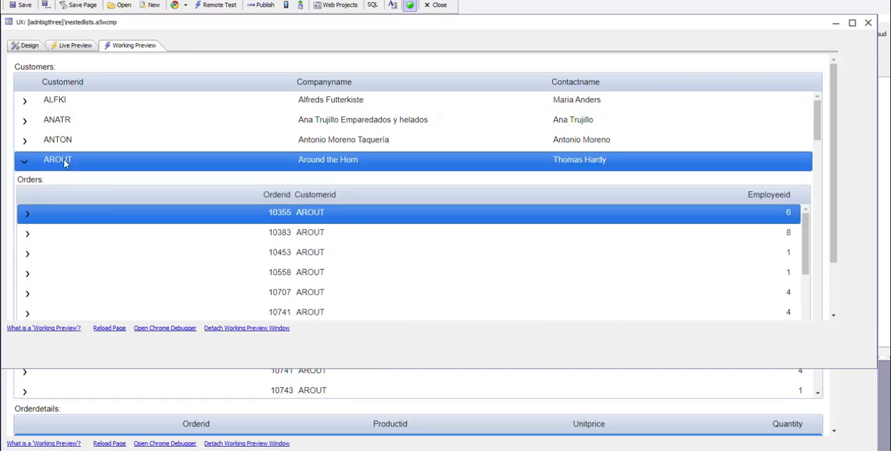
pyautogui.scroll(-1, 332, 240)
pyautogui.scroll(-2, 332, 240)
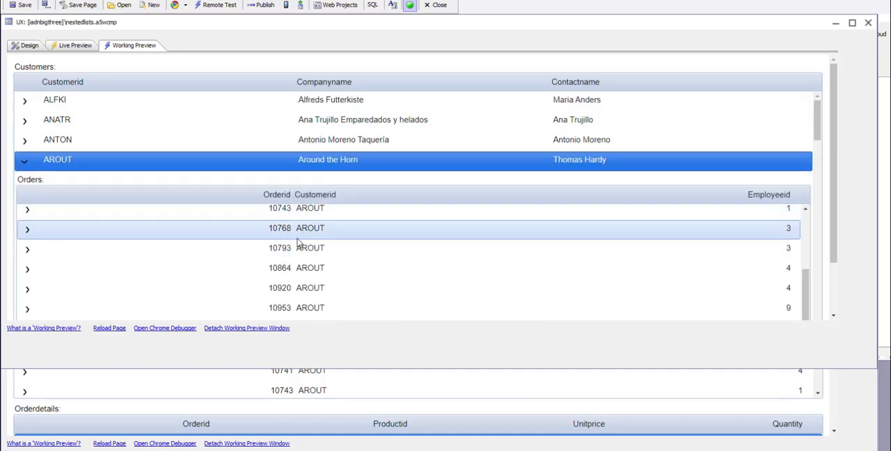
pyautogui.click(304, 251)
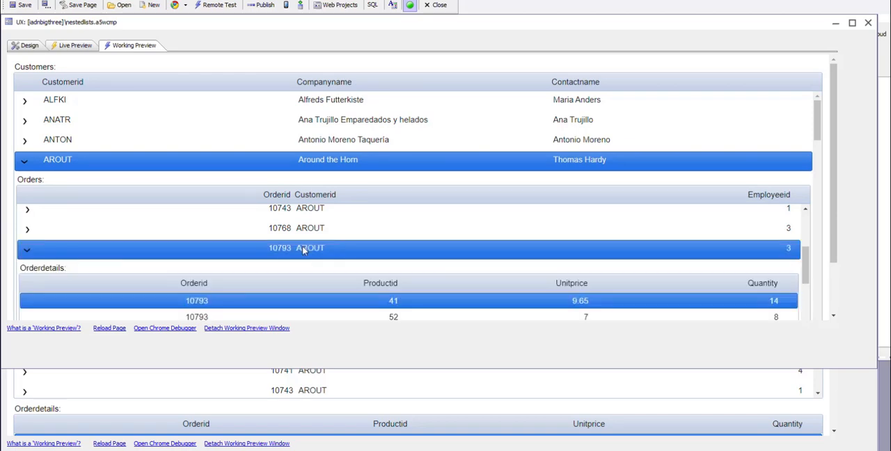
pyautogui.scroll(-4, 175, 263)
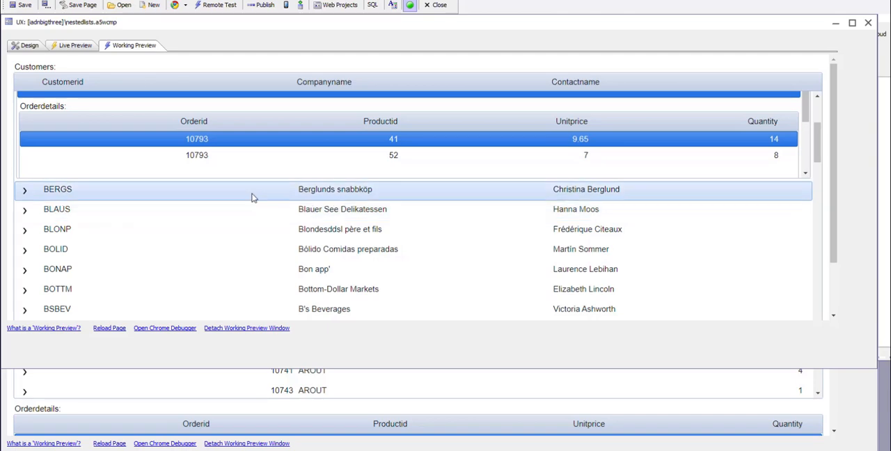
pyautogui.click(229, 160)
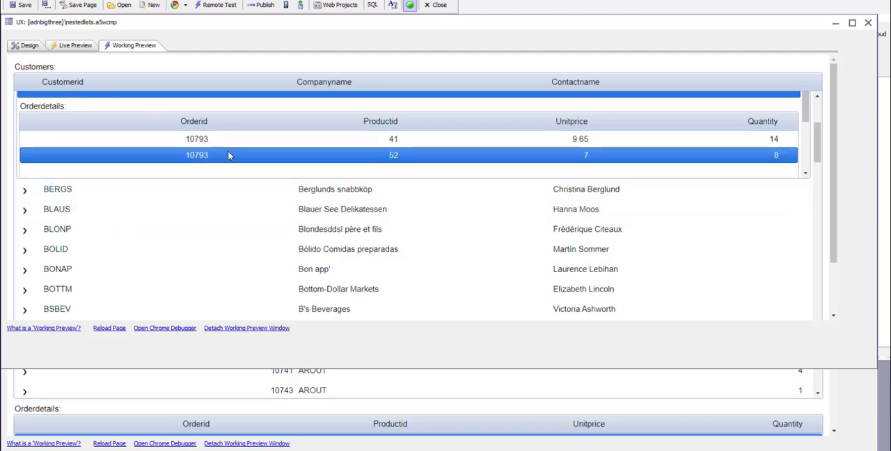
pyautogui.click(237, 143)
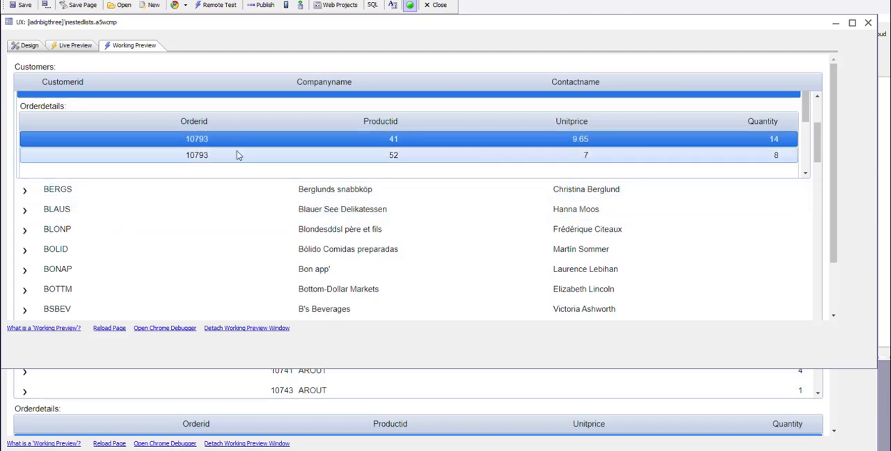
# Expand the nested orders of Berglunds snabbköp, Bon app', Bólido Comidas preparadas and Blauer See Delikatessen in turn
pyautogui.click(28, 195)
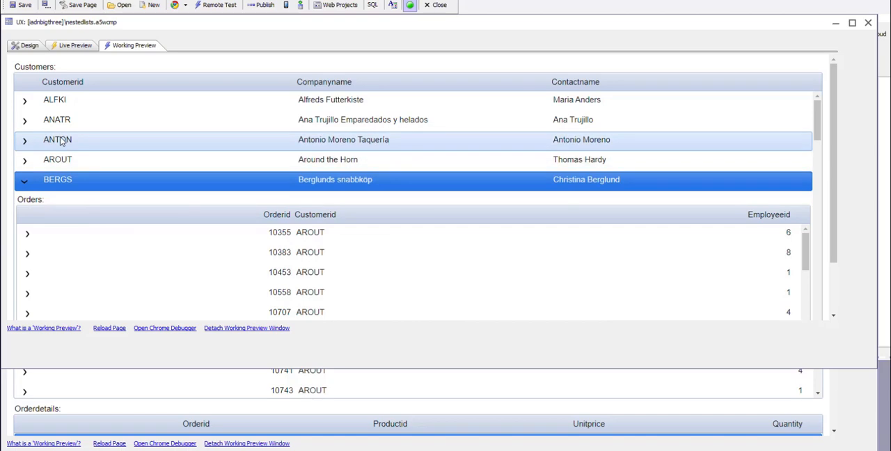
pyautogui.scroll(-3, 61, 135)
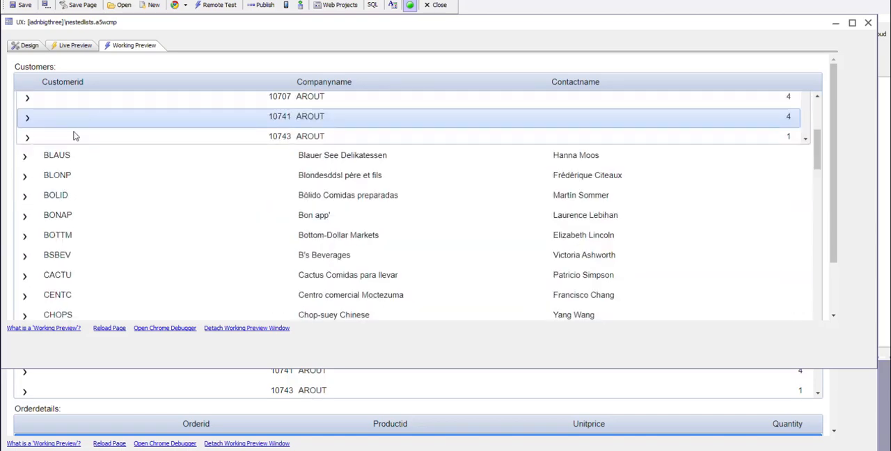
pyautogui.click(25, 217)
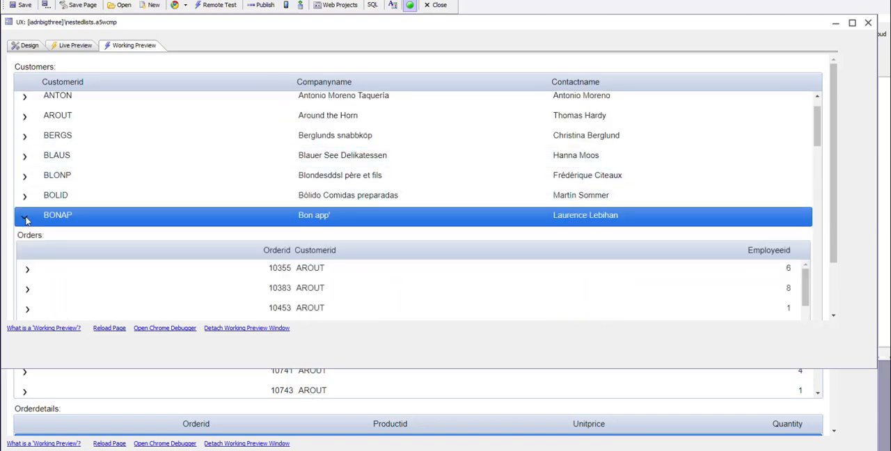
pyautogui.click(56, 224)
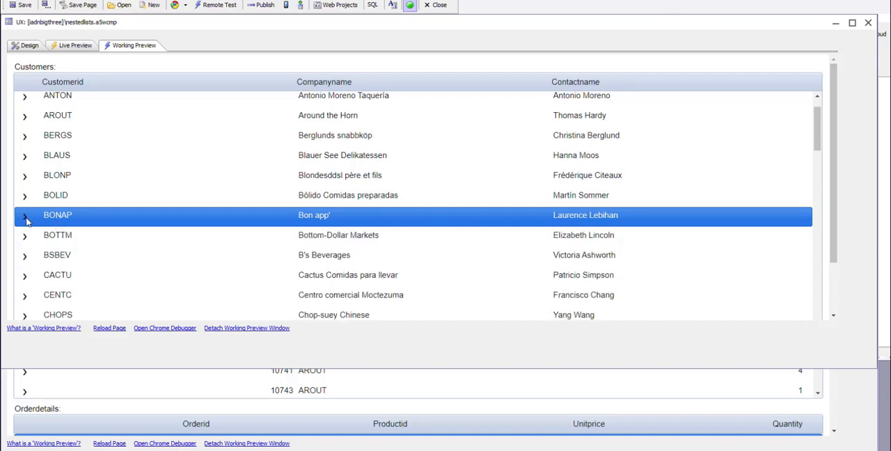
pyautogui.click(25, 218)
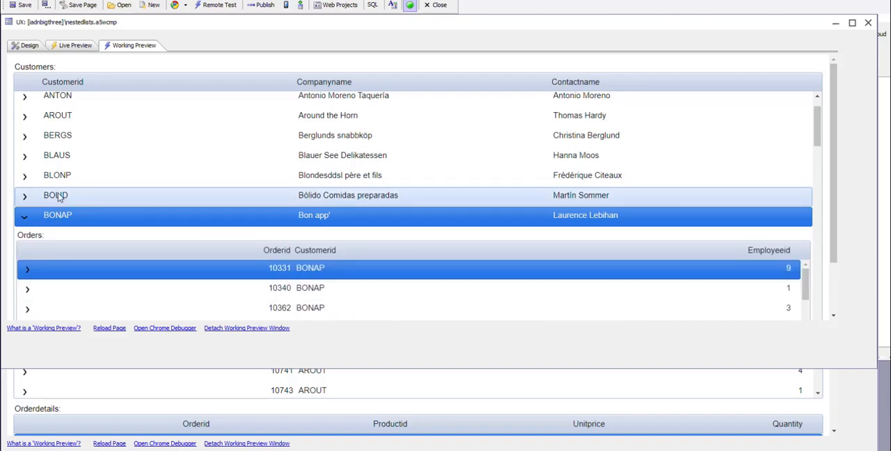
pyautogui.click(56, 198)
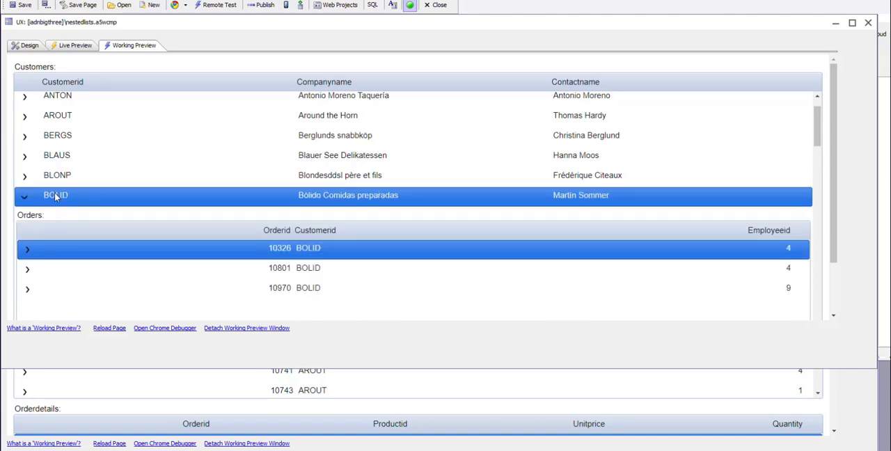
pyautogui.click(61, 158)
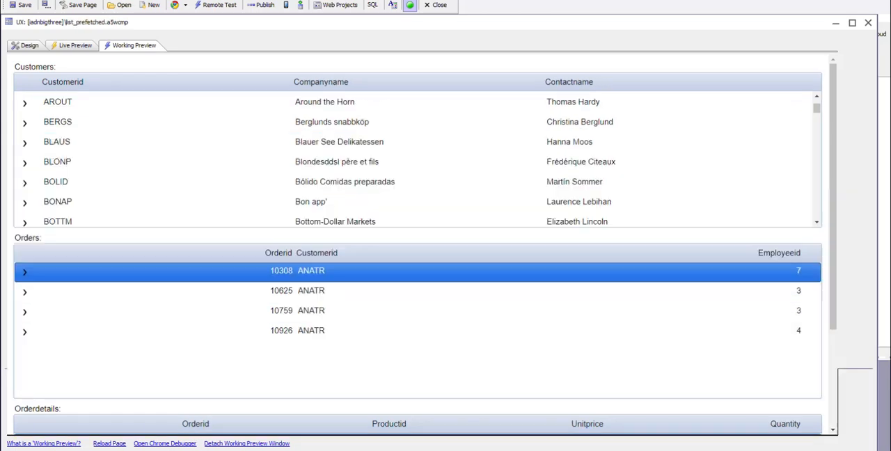
# Examine the parent list settings of the orders list in the design of the list_prefetched component
pyautogui.click(27, 46)
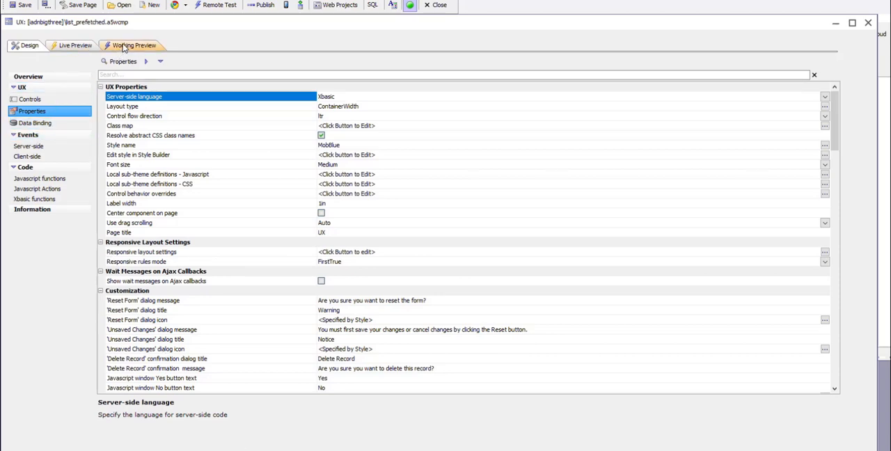
pyautogui.click(29, 100)
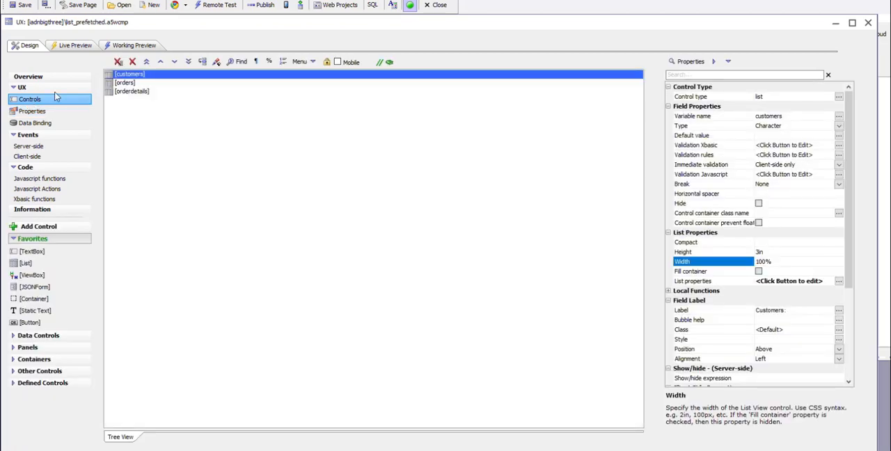
pyautogui.click(131, 74)
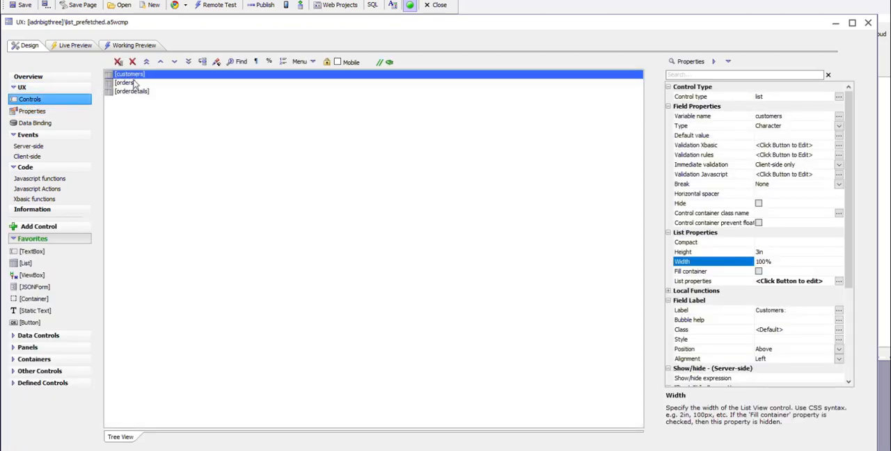
pyautogui.doubleClick(132, 83)
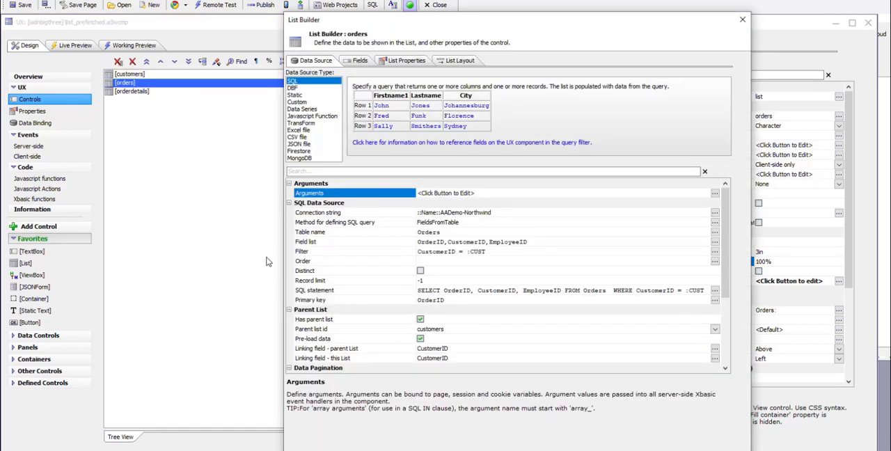
pyautogui.click(310, 330)
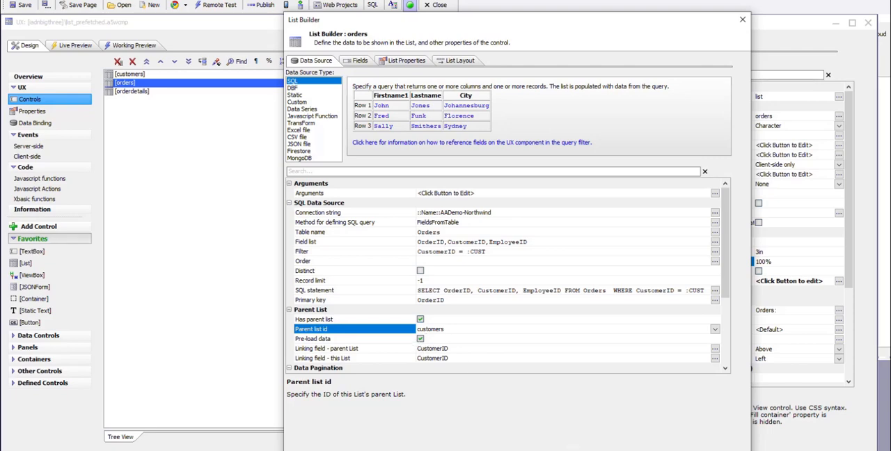
pyautogui.click(644, 449)
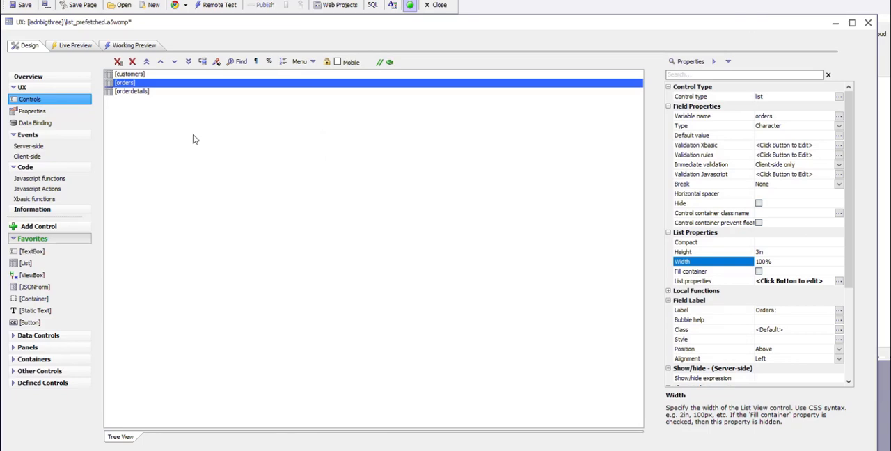
# Preview the three linked lists, select Berglunds snabbköp, and examine the order details of several of its orders
pyautogui.click(136, 46)
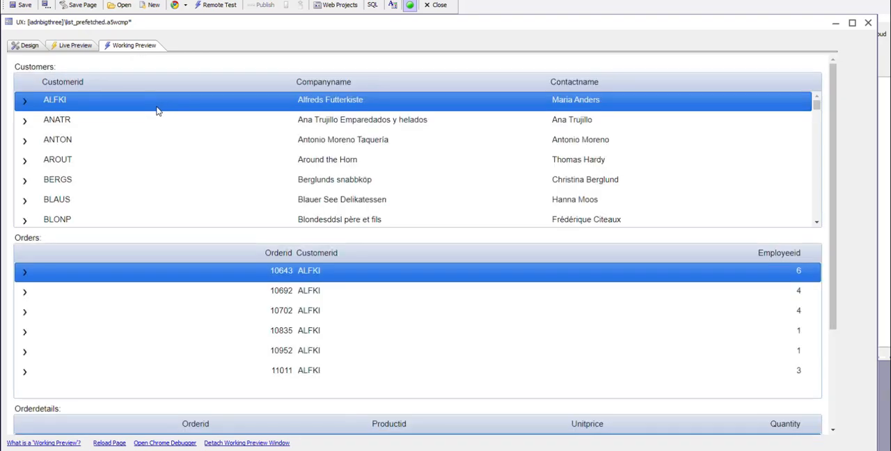
pyautogui.click(63, 181)
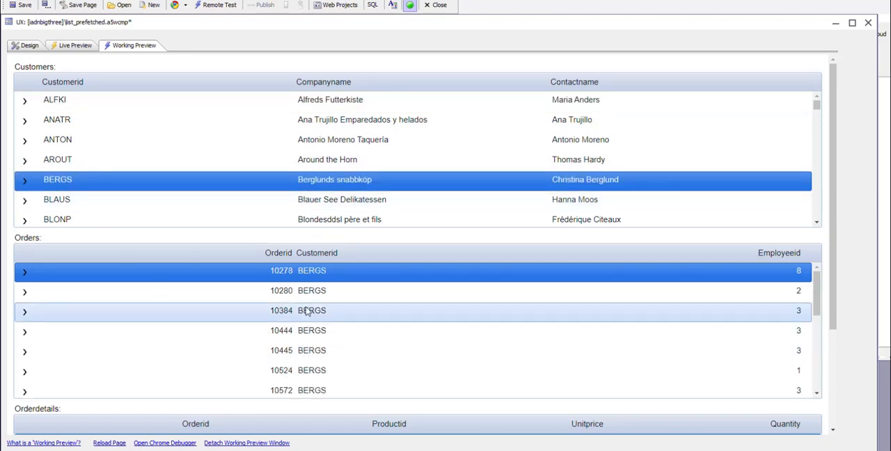
pyautogui.click(318, 351)
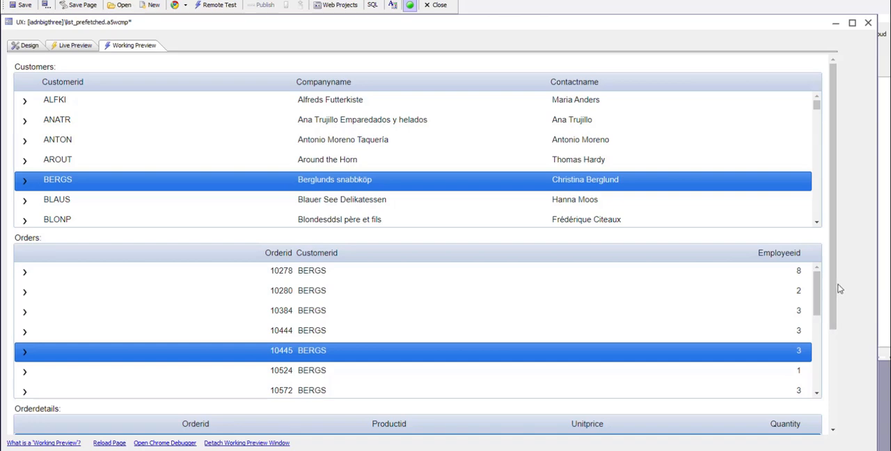
pyautogui.click(836, 395)
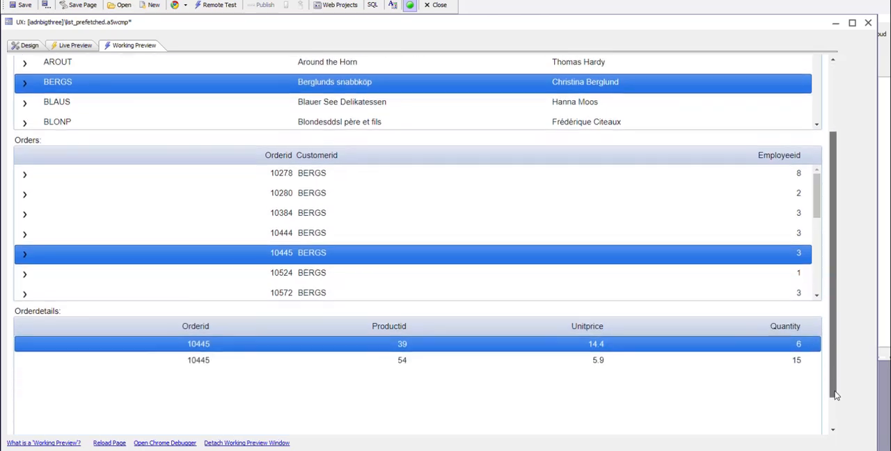
pyautogui.moveTo(836, 395); pyautogui.dragTo(837, 436)
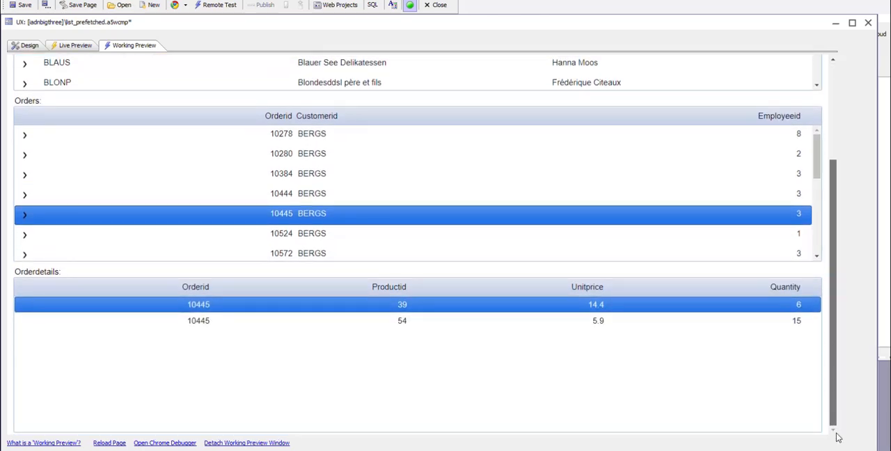
pyautogui.click(313, 256)
pyautogui.click(303, 233)
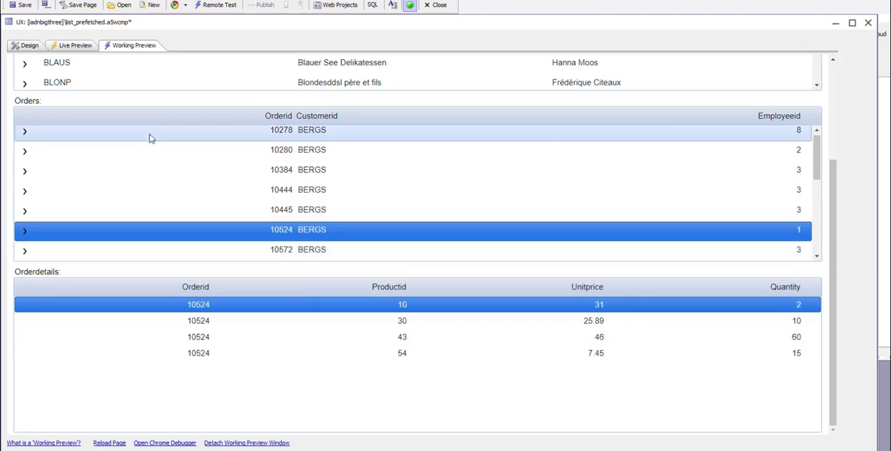
# Insert a container of type None around the orderdetails list in the component's design
pyautogui.click(27, 45)
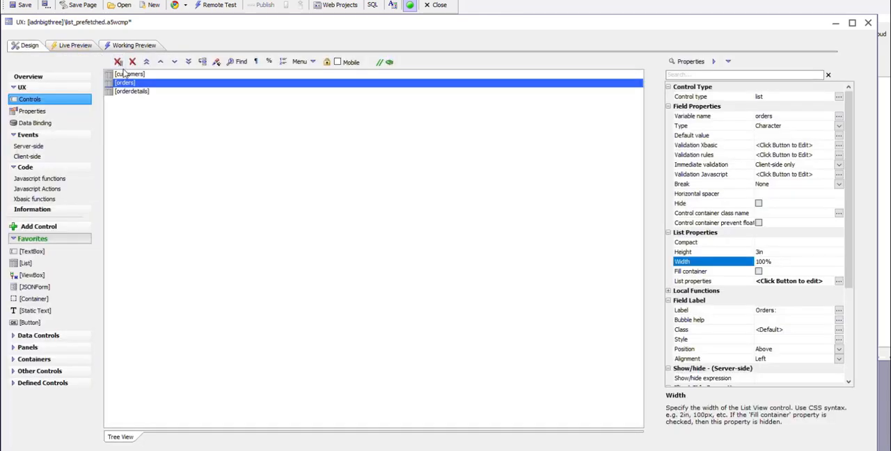
pyautogui.click(129, 92)
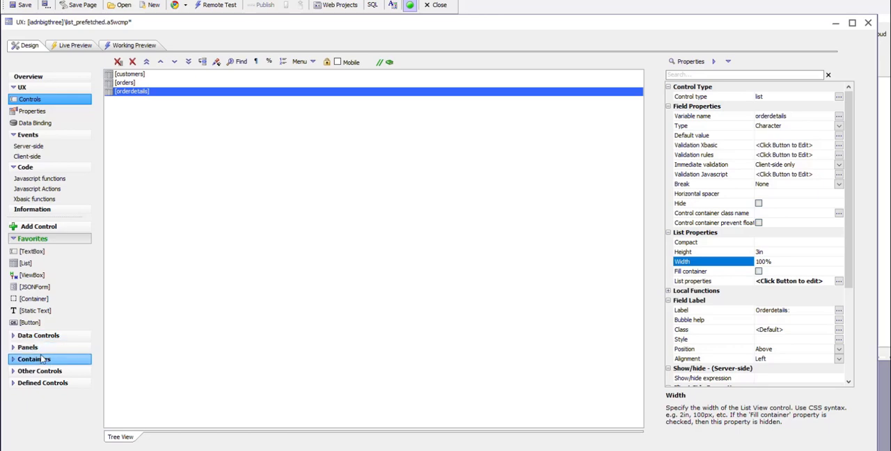
pyautogui.click(41, 359)
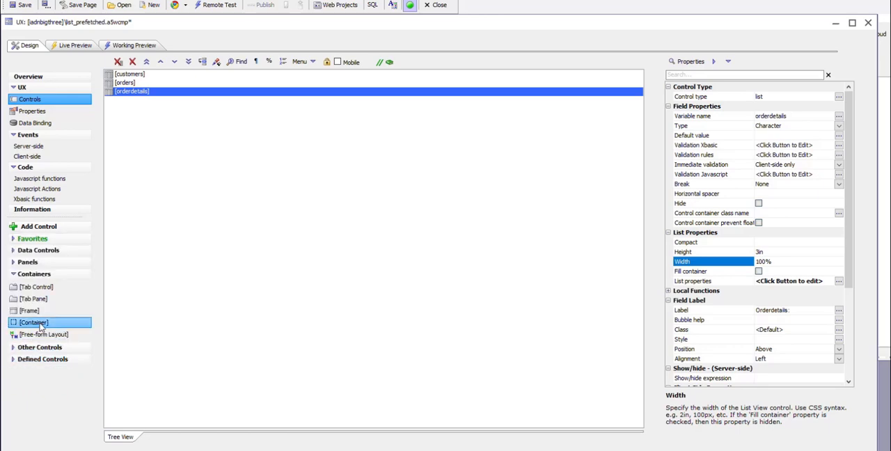
pyautogui.doubleClick(40, 324)
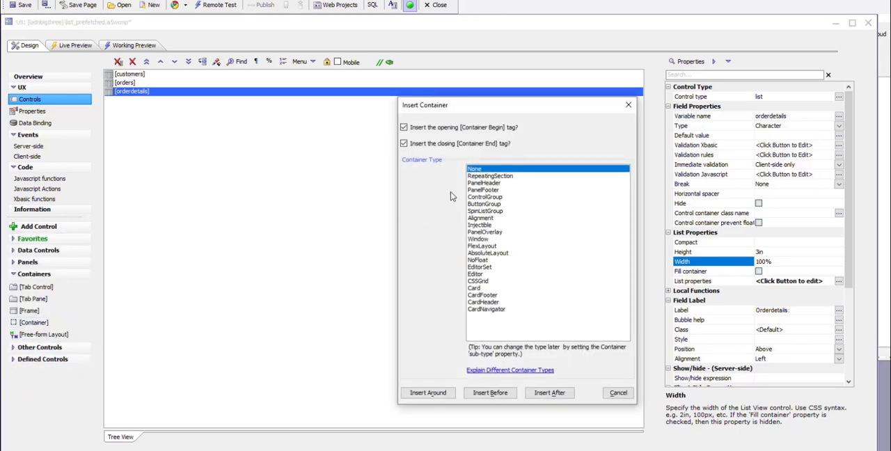
pyautogui.click(422, 394)
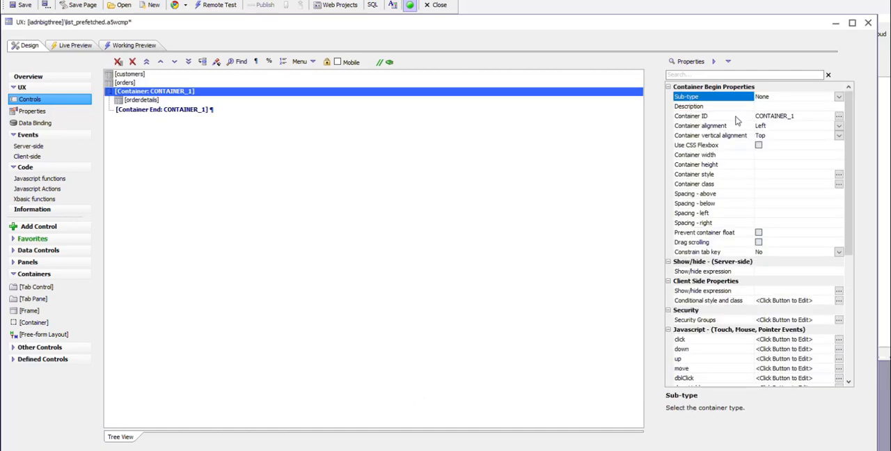
# Set the ID of the container around the orderdetails list to ODERDETAILSLIST
pyautogui.click(737, 120)
pyautogui.click(737, 120)
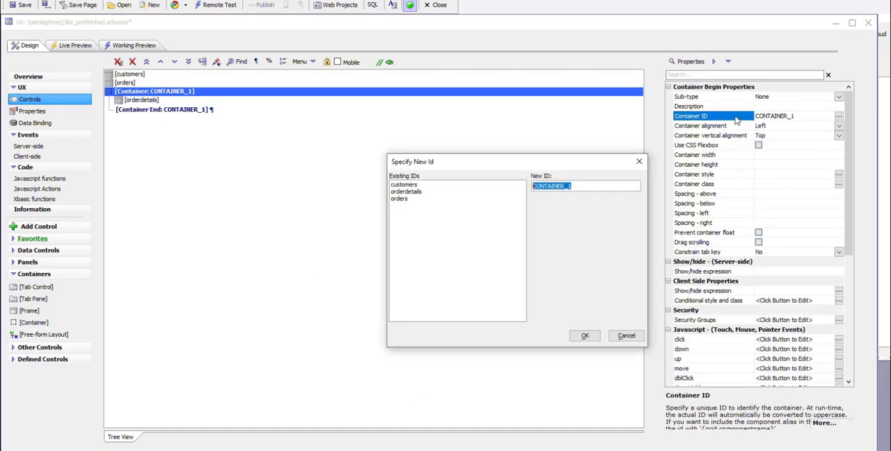
pyautogui.write('ODERDETAILSLIST')
pyautogui.click(579, 336)
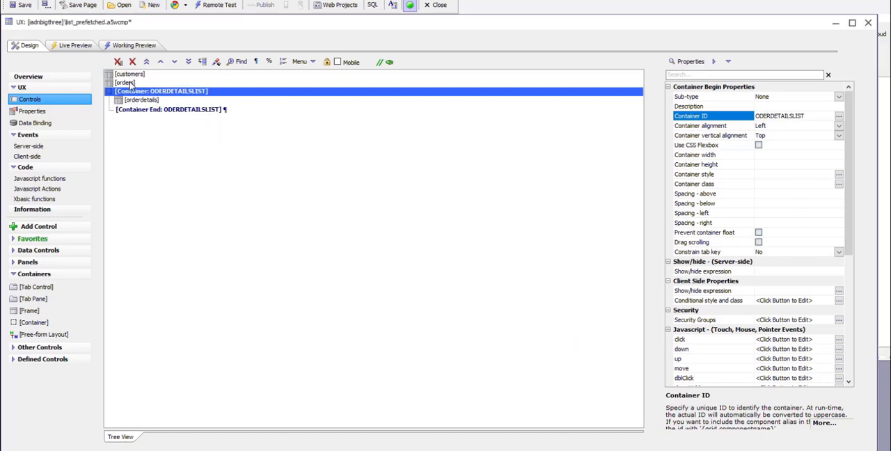
# Insert a container of type None around the orders list and set its ID to ORDERSLIST
pyautogui.click(126, 82)
pyautogui.click(39, 325)
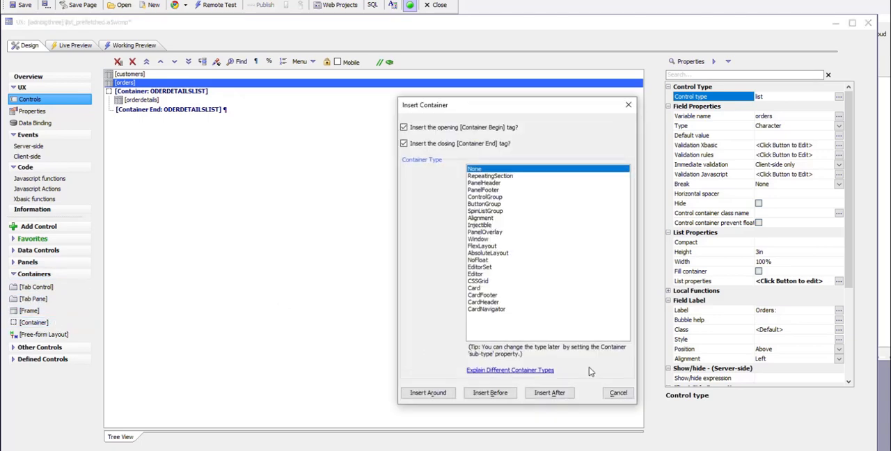
pyautogui.click(421, 394)
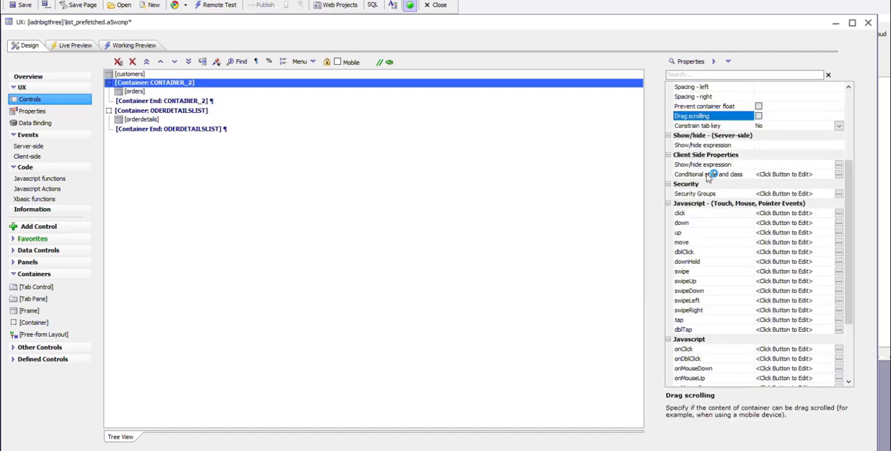
pyautogui.scroll(1, 793, 127)
pyautogui.scroll(3, 791, 121)
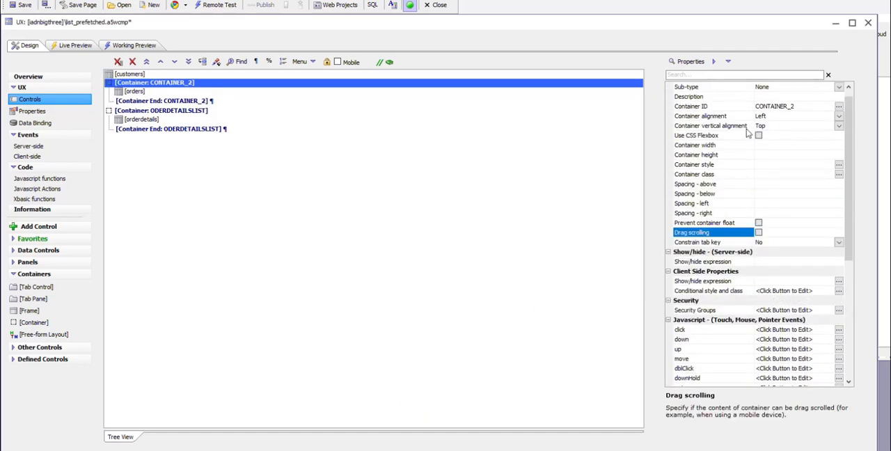
pyautogui.doubleClick(727, 105)
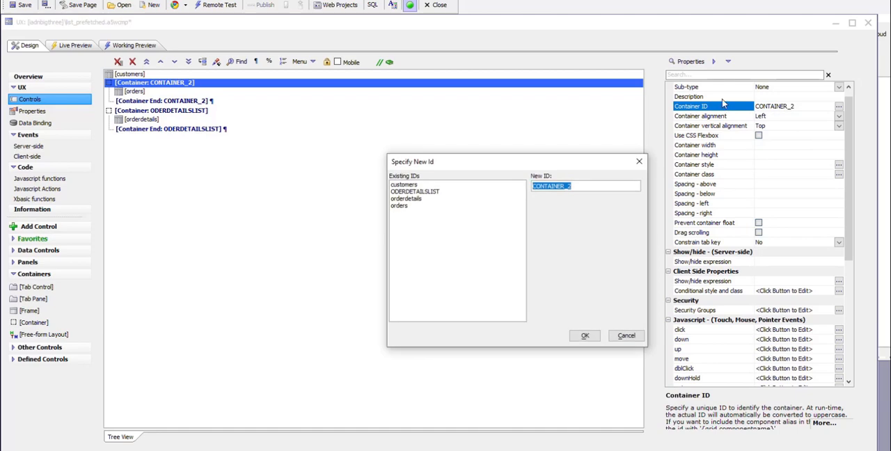
pyautogui.write('ORDERSLIST')
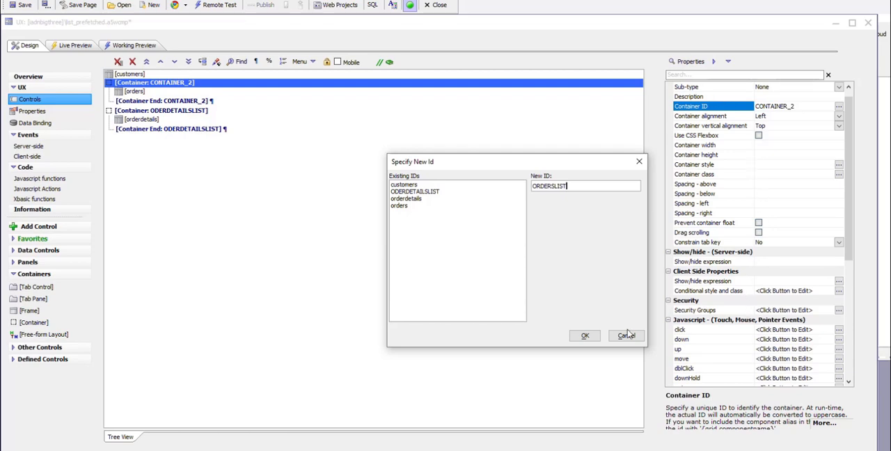
pyautogui.click(581, 338)
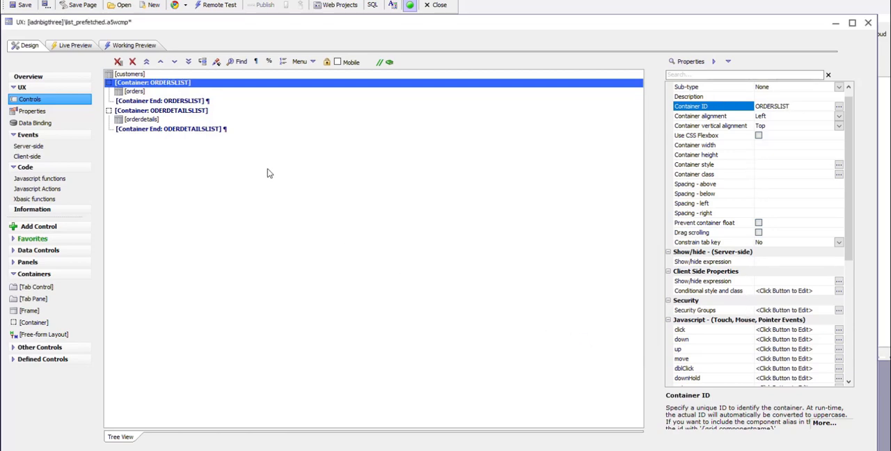
# Enable the Detail View option in the list properties of the customers list
pyautogui.click(130, 74)
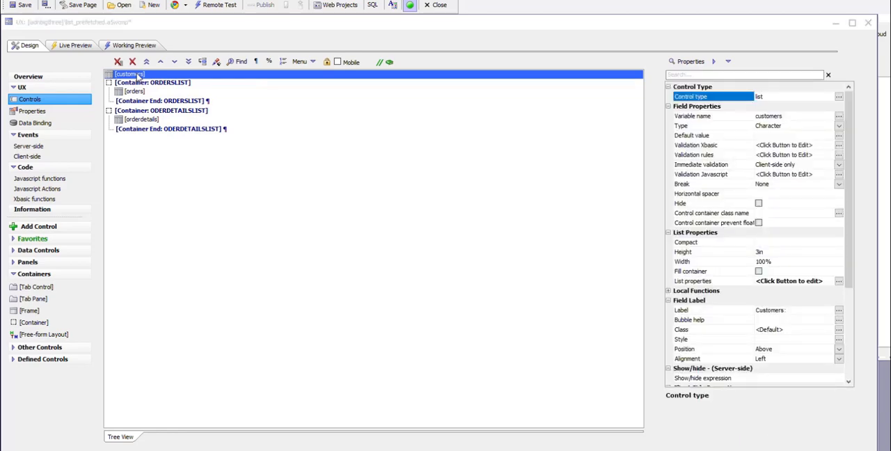
pyautogui.doubleClick(139, 76)
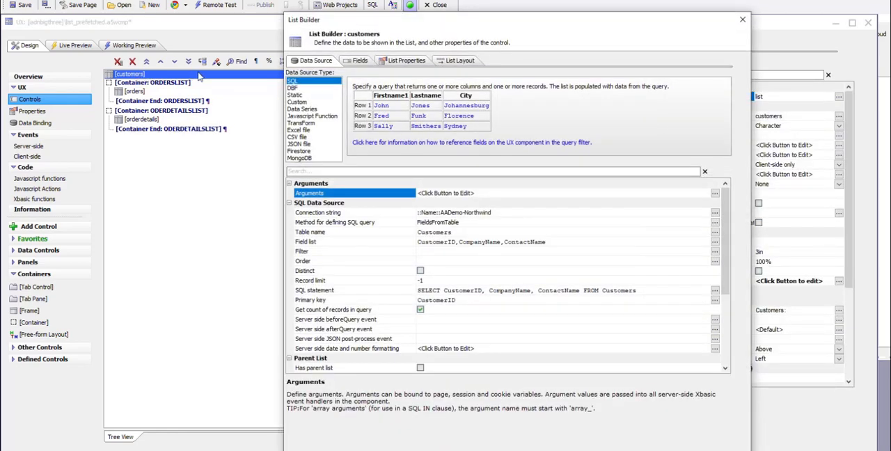
pyautogui.click(408, 62)
pyautogui.click(508, 120)
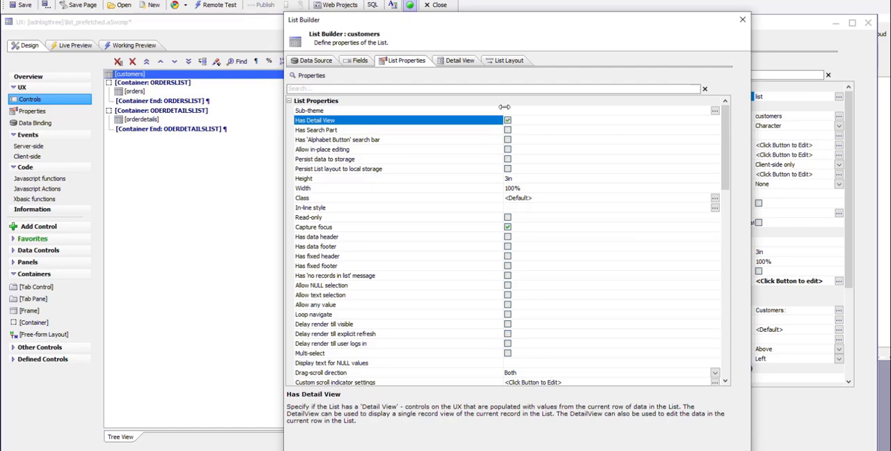
# Position the customers list's detail view as InsideList-BeneathListRow with ORDERSLIST as its container, and accept the resulting container changes
pyautogui.click(453, 64)
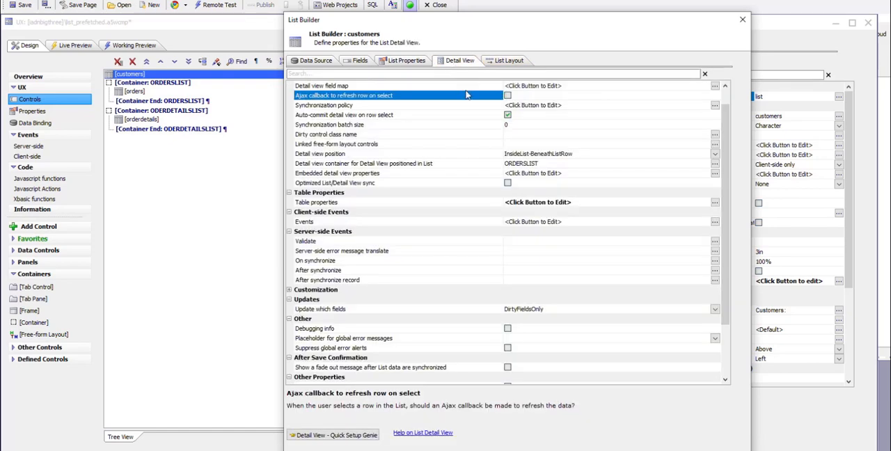
pyautogui.click(459, 153)
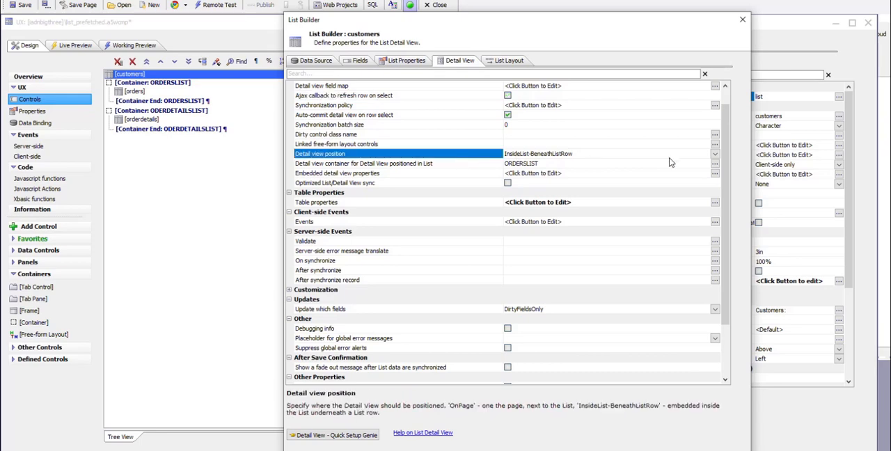
pyautogui.click(714, 154)
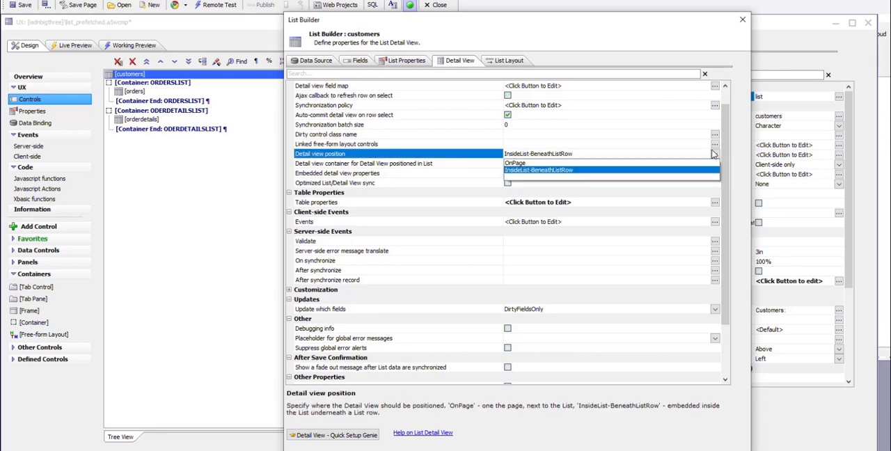
pyautogui.click(526, 172)
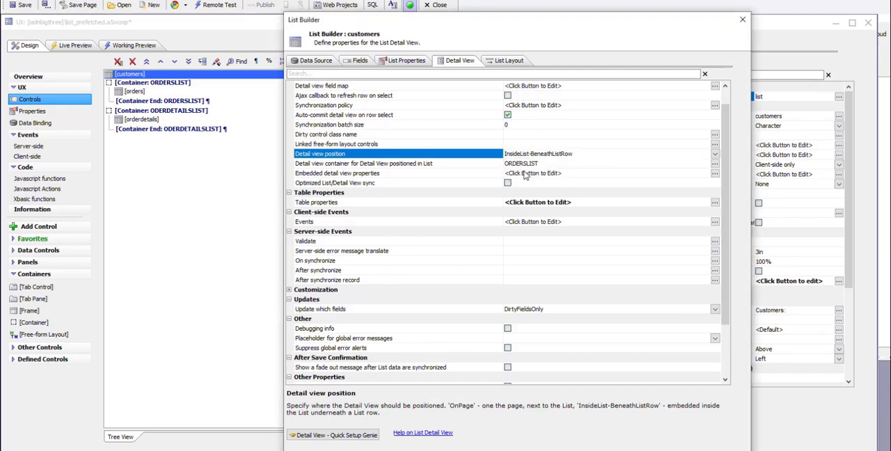
pyautogui.click(470, 167)
pyautogui.doubleClick(470, 167)
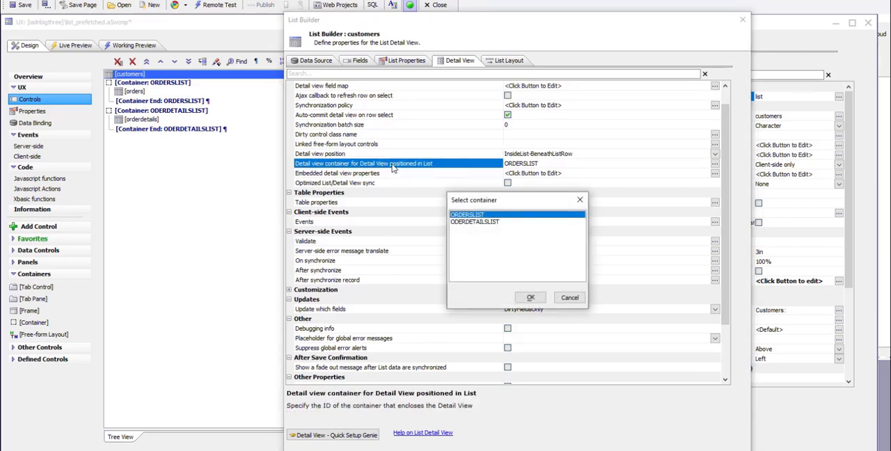
pyautogui.doubleClick(471, 215)
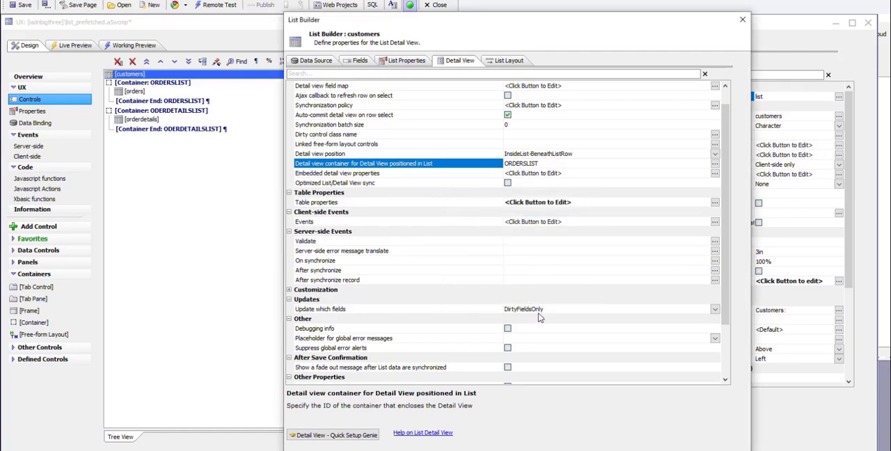
pyautogui.click(642, 442)
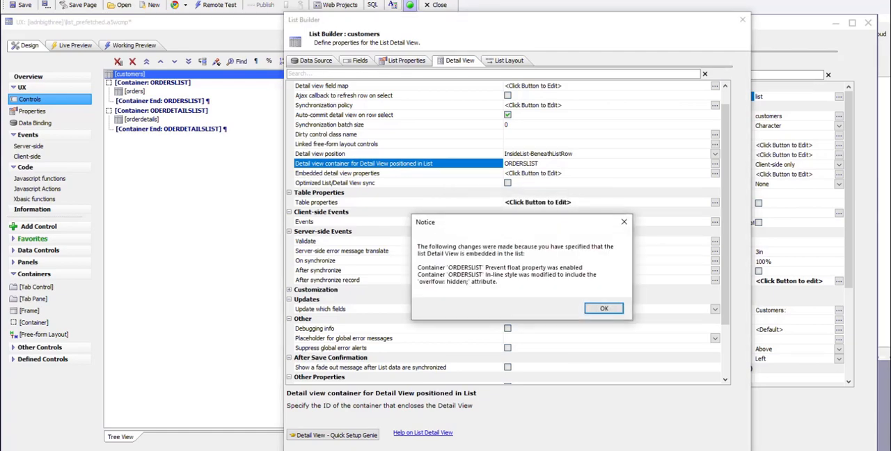
pyautogui.click(593, 308)
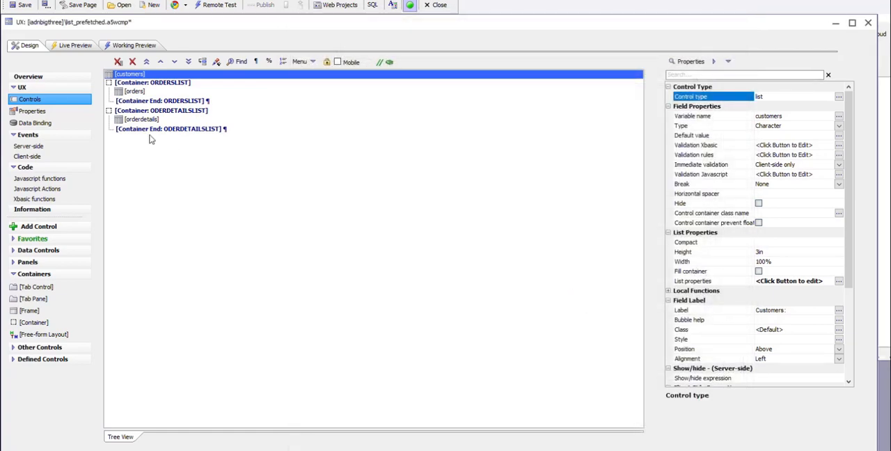
# Enable the Detail View option in the list properties of the orders list
pyautogui.doubleClick(135, 91)
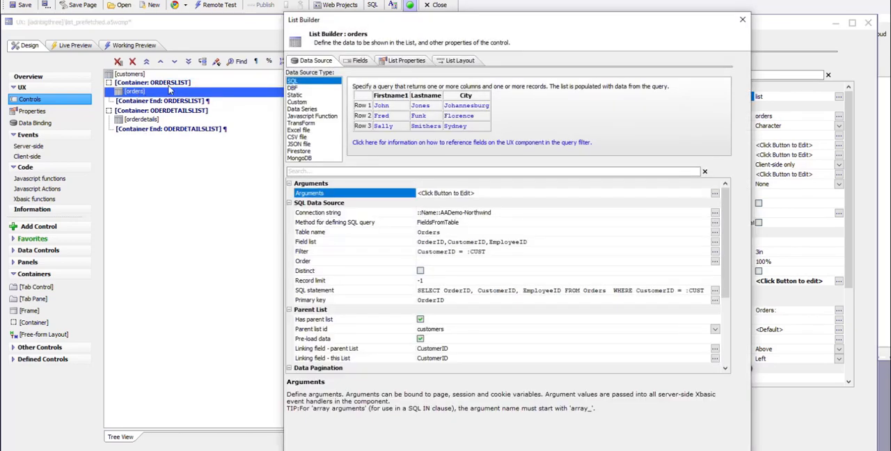
pyautogui.click(407, 60)
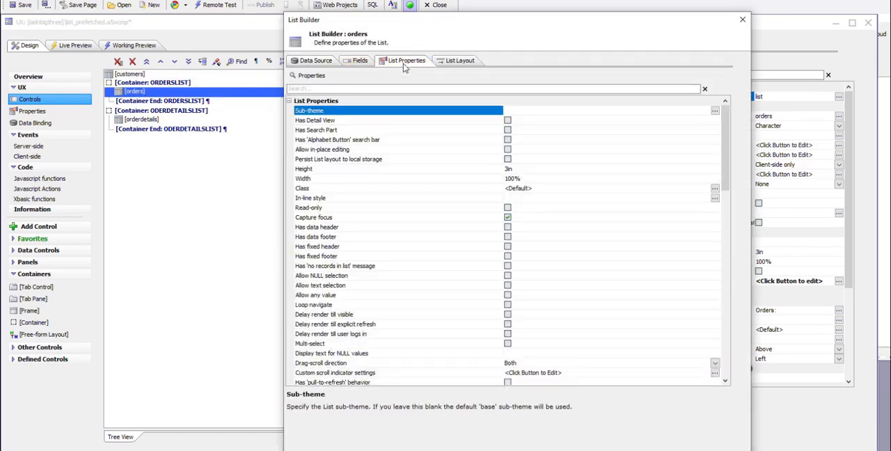
pyautogui.click(509, 120)
# Set ODERDETAILSLIST as the container for the orders list's embedded detail view and accept the resulting container changes
pyautogui.click(458, 62)
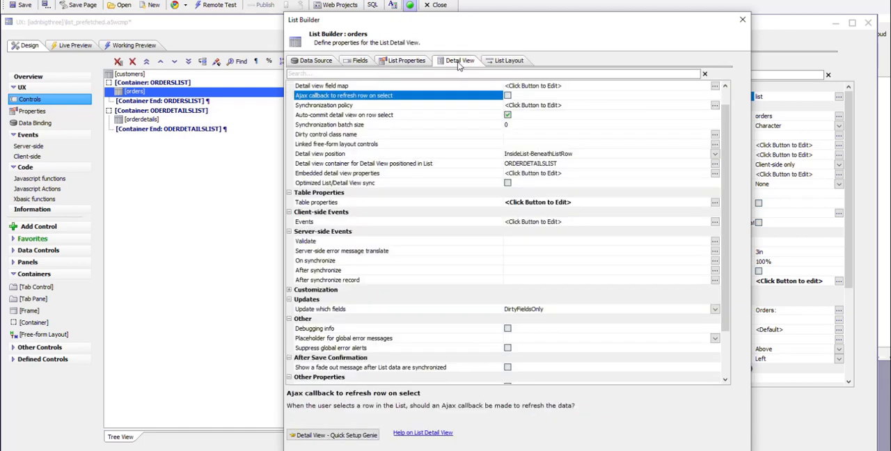
pyautogui.click(481, 154)
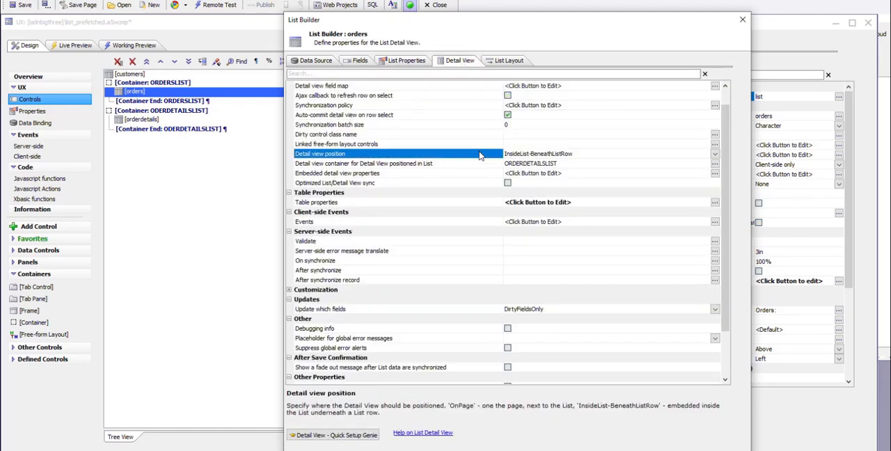
pyautogui.doubleClick(481, 164)
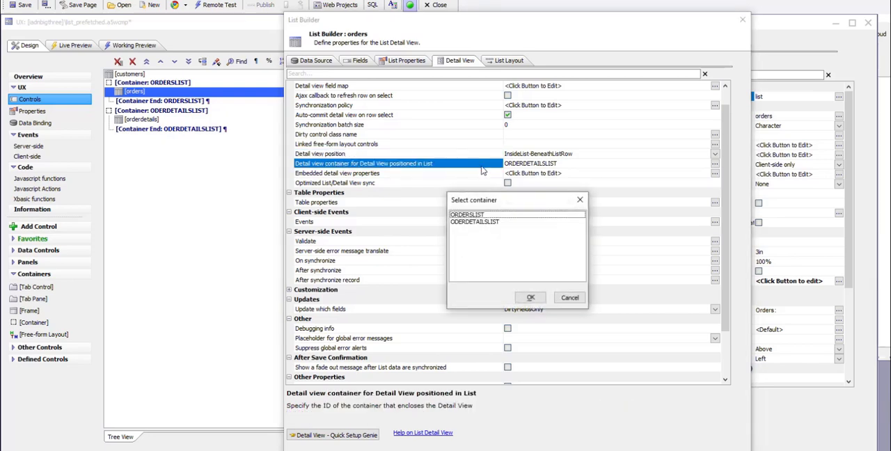
pyautogui.doubleClick(465, 222)
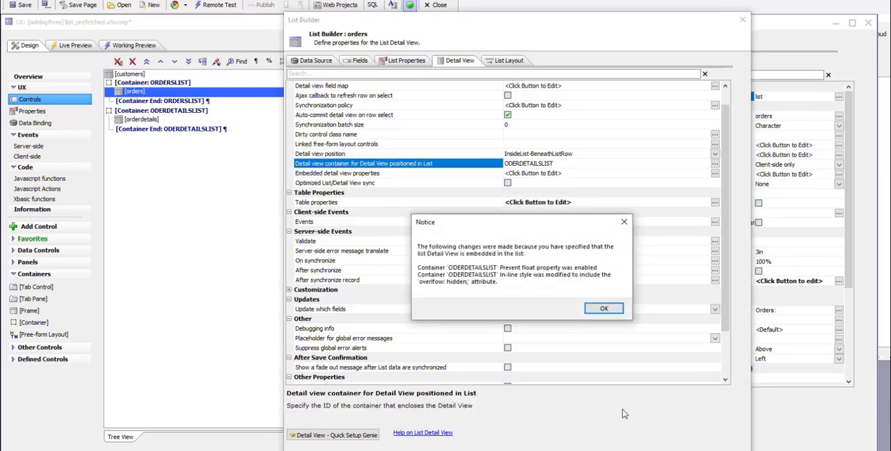
pyautogui.click(602, 309)
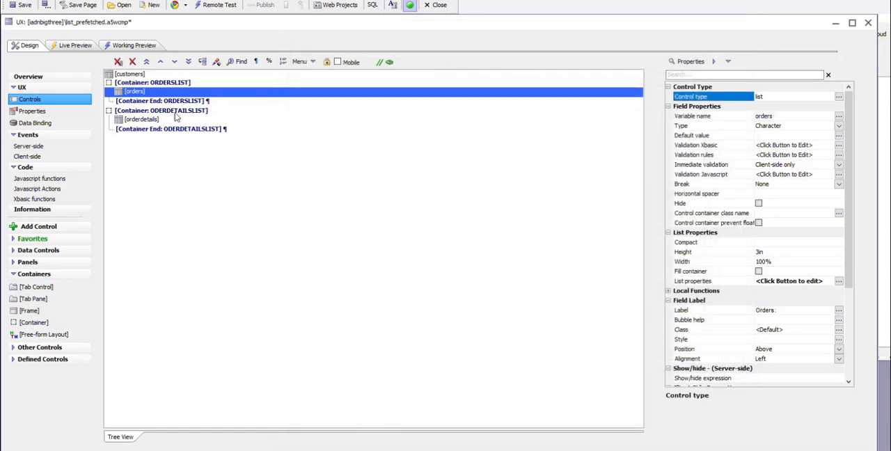
# Save the component and expand the first order of Antonio Moreno Taquería in its working preview
pyautogui.click(13, 7)
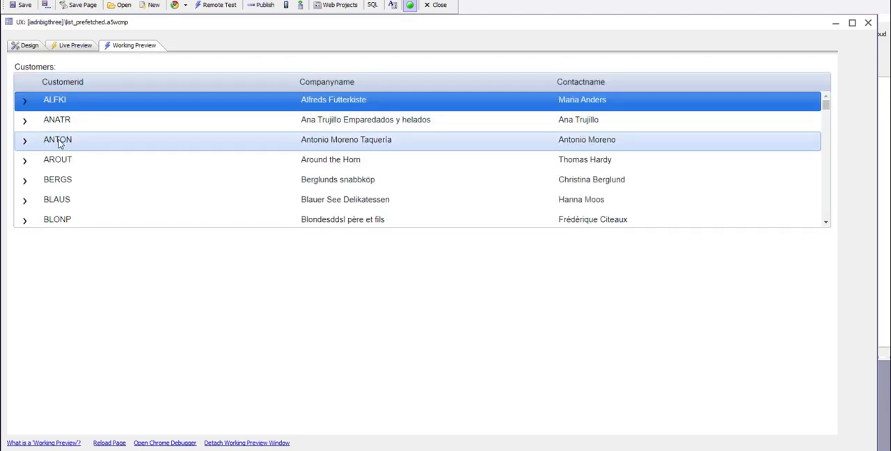
pyautogui.click(59, 142)
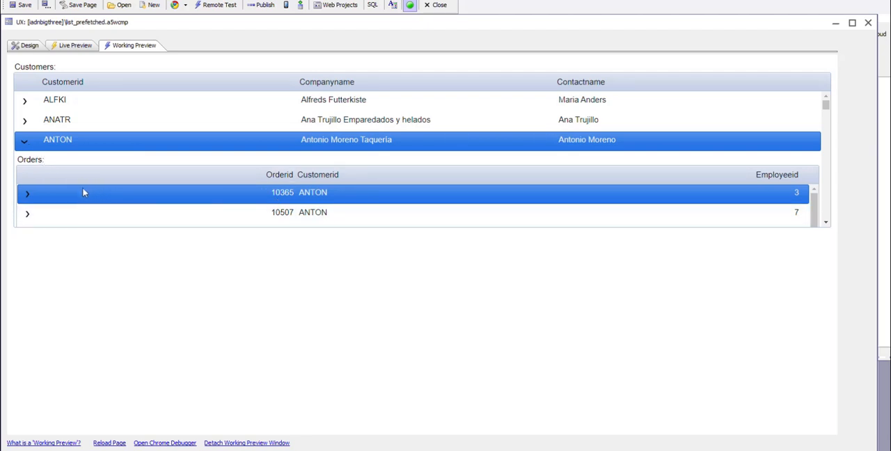
pyautogui.click(292, 199)
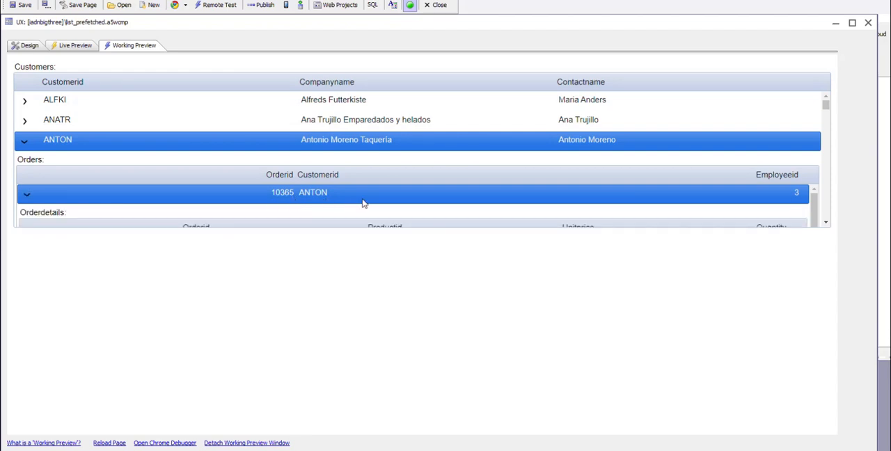
# Examine how the nested orders and order details of Antonio Moreno Taquería scroll inside the customers list
pyautogui.scroll(1, 363, 203)
pyautogui.scroll(-1, 363, 203)
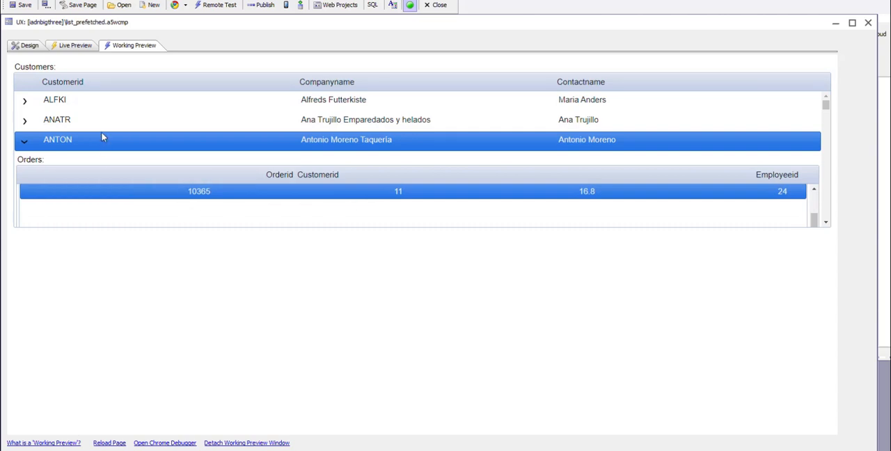
pyautogui.scroll(-5, 312, 132)
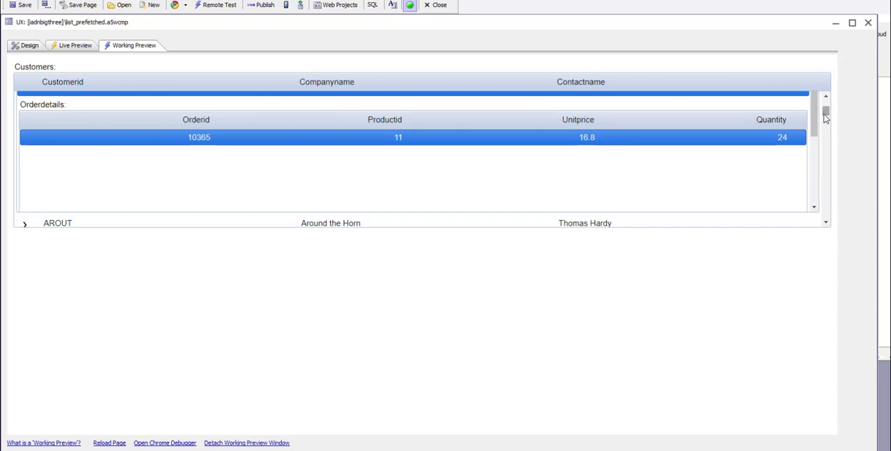
pyautogui.scroll(5, 824, 127)
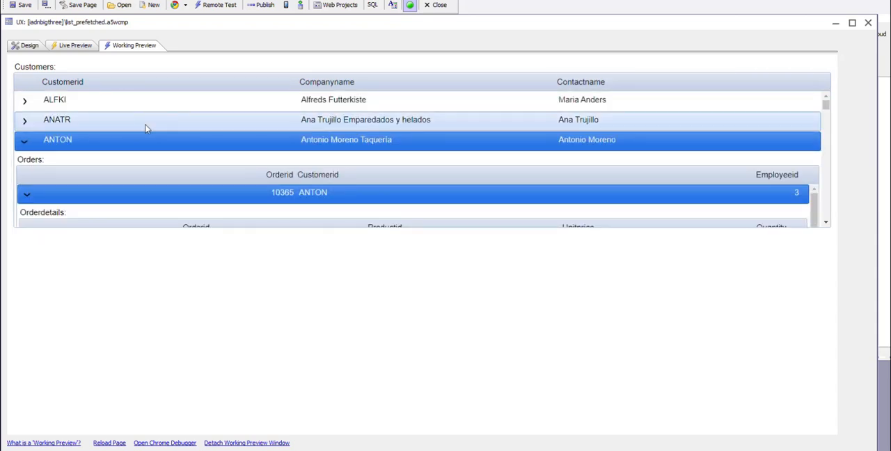
pyautogui.scroll(-5, 148, 129)
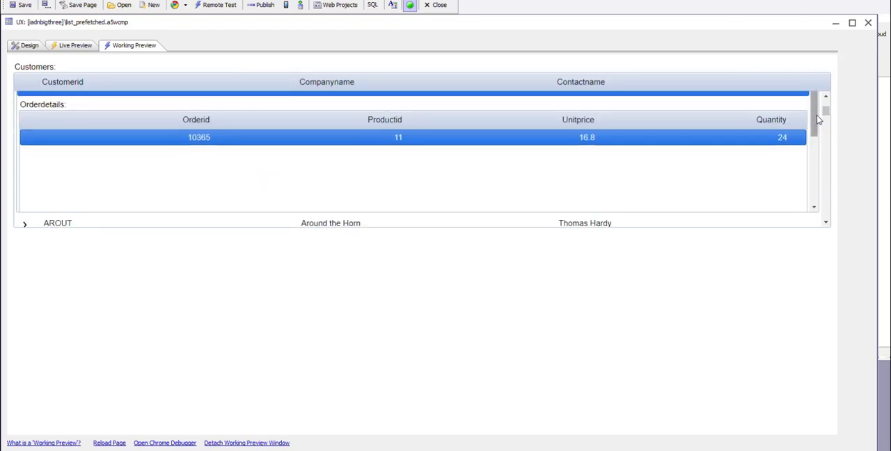
pyautogui.scroll(5, 829, 111)
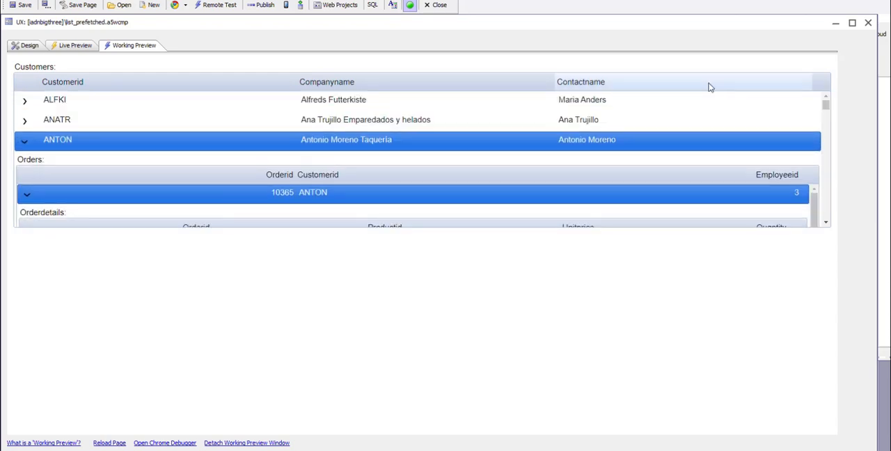
# Examine the order details of Alfreds Futterkiste's fourth order in the nested preview and return to the component's design
pyautogui.click(206, 106)
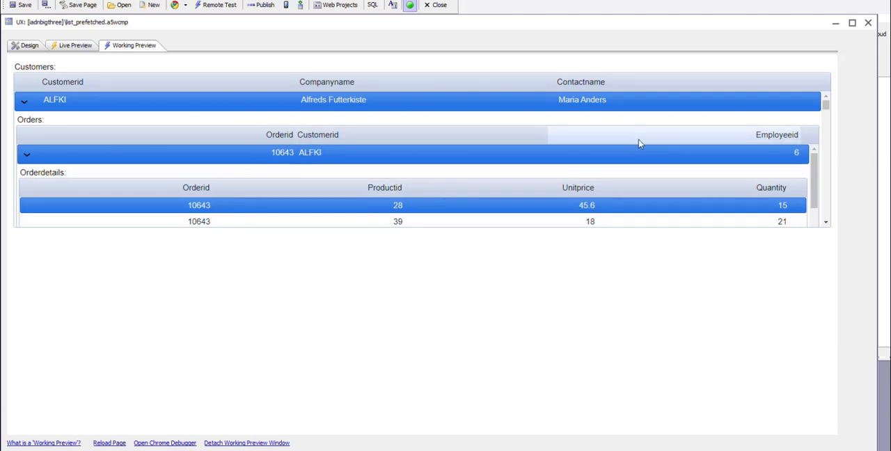
pyautogui.click(576, 151)
pyautogui.scroll(-3, 574, 147)
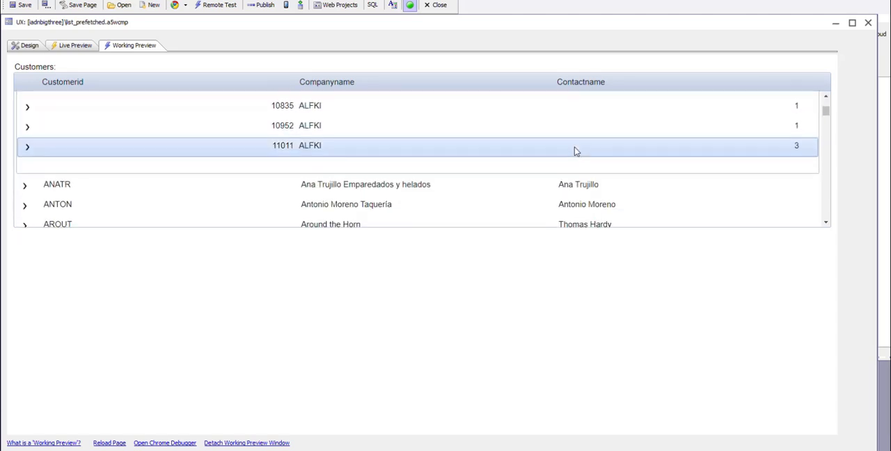
pyautogui.scroll(3, 483, 169)
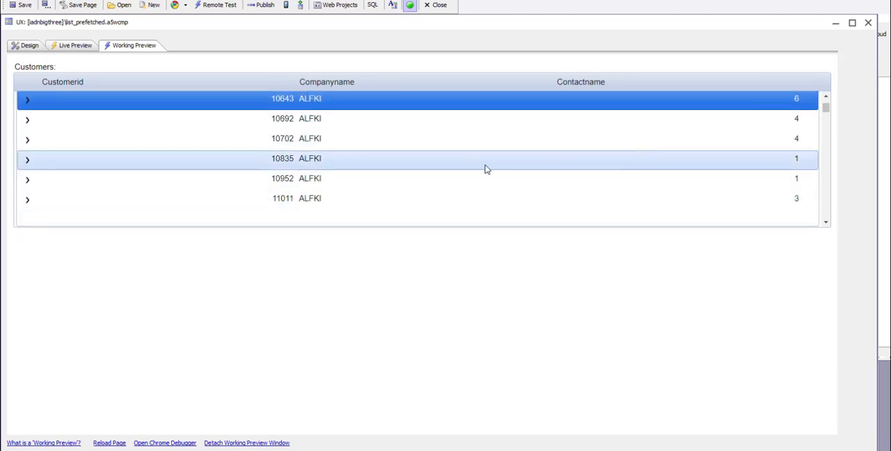
pyautogui.click(281, 161)
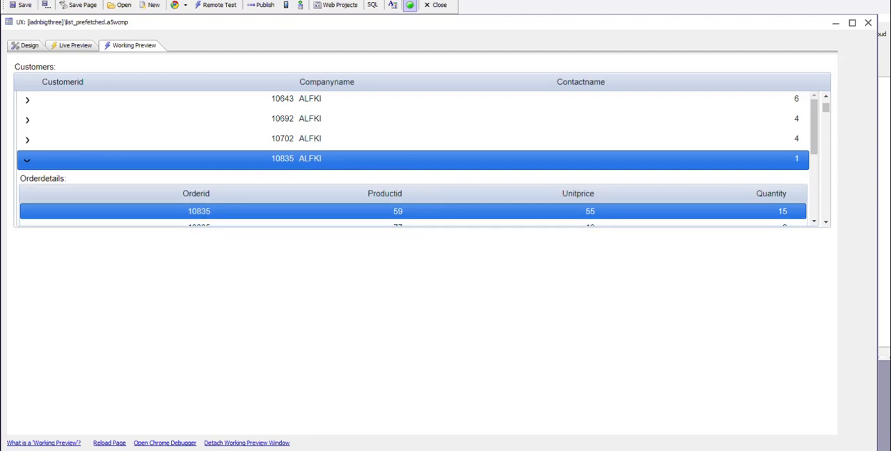
pyautogui.click(27, 46)
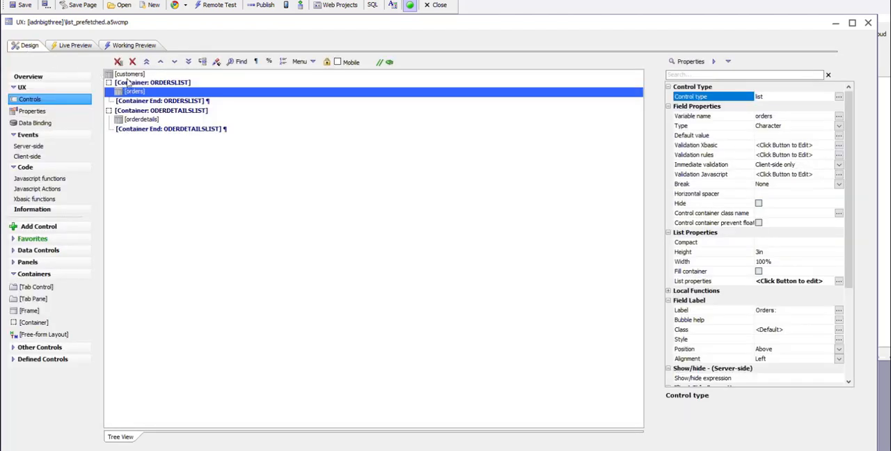